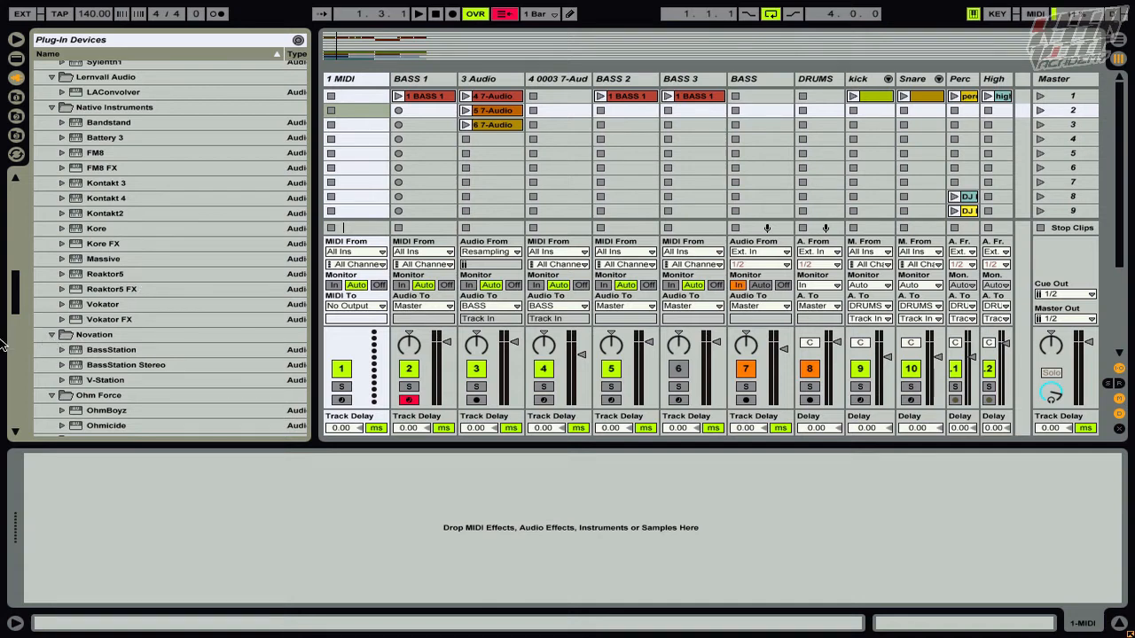
Load the Massive instrument onto the 1 MIDI track with a blank untitled sound
{"action": "left_click_drag", "start_coordinate": [97, 259], "coordinate": [357, 87]}
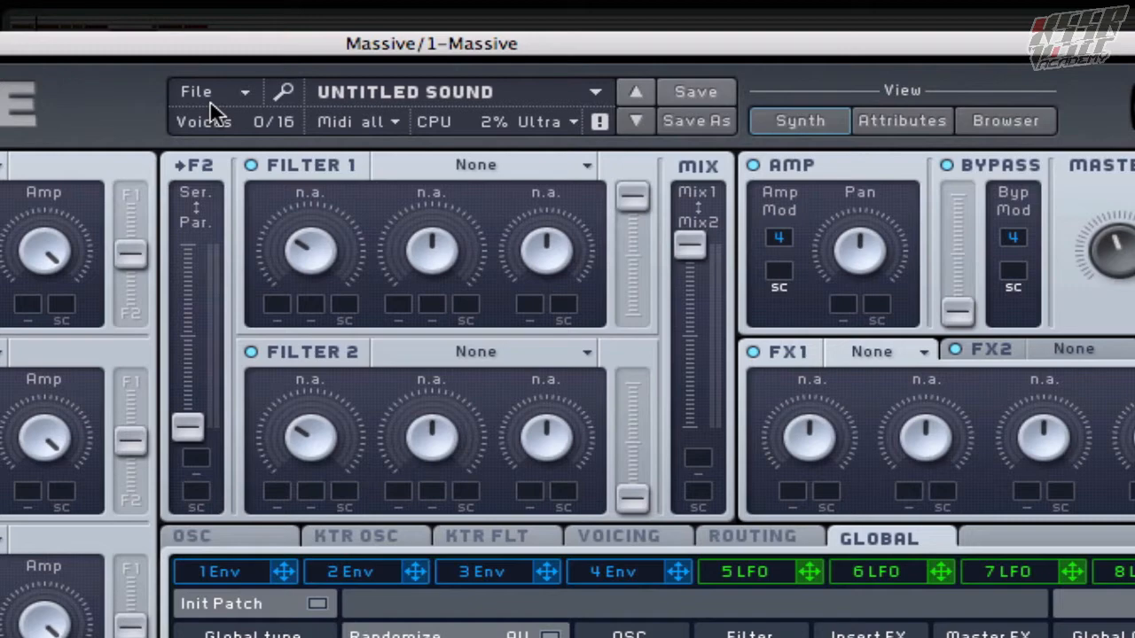
{"action": "left_click", "coordinate": [209, 100]}
{"action": "left_click", "coordinate": [235, 90]}
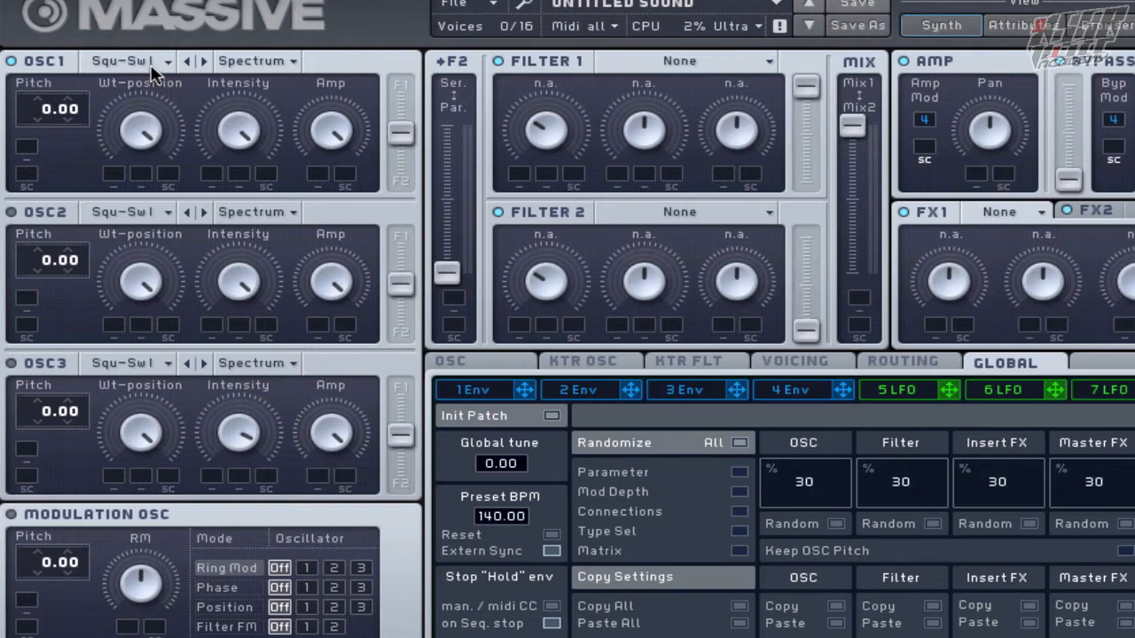
Set OSC1 to the Square-Saw I wavetable and turn its Wt-position down to minimum
{"action": "left_click", "coordinate": [151, 69]}
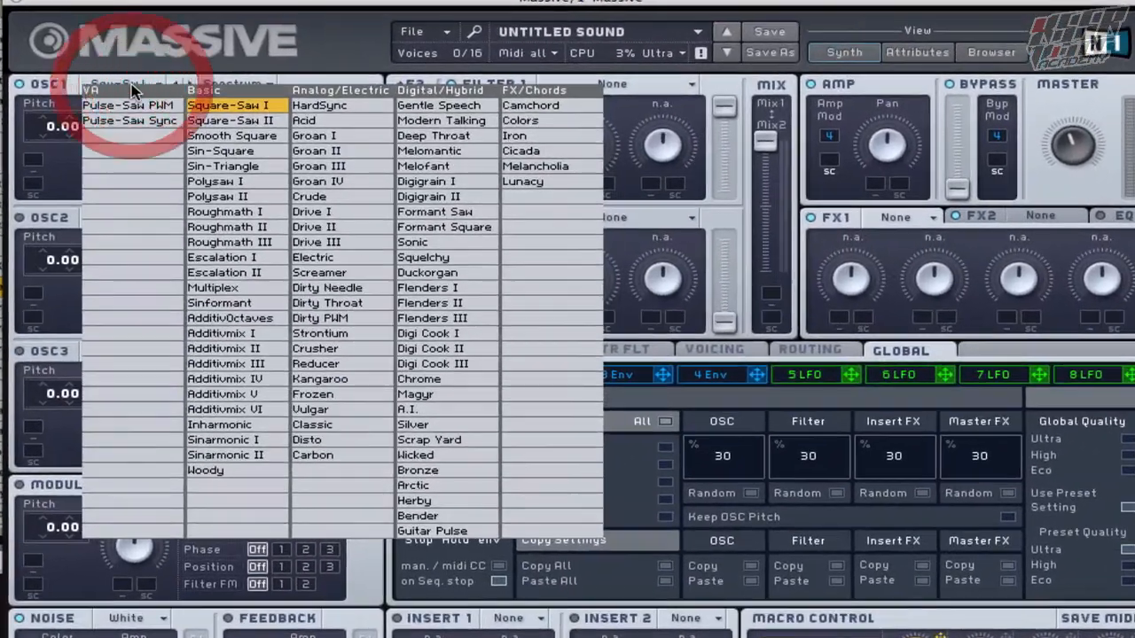
{"action": "left_click", "coordinate": [227, 107]}
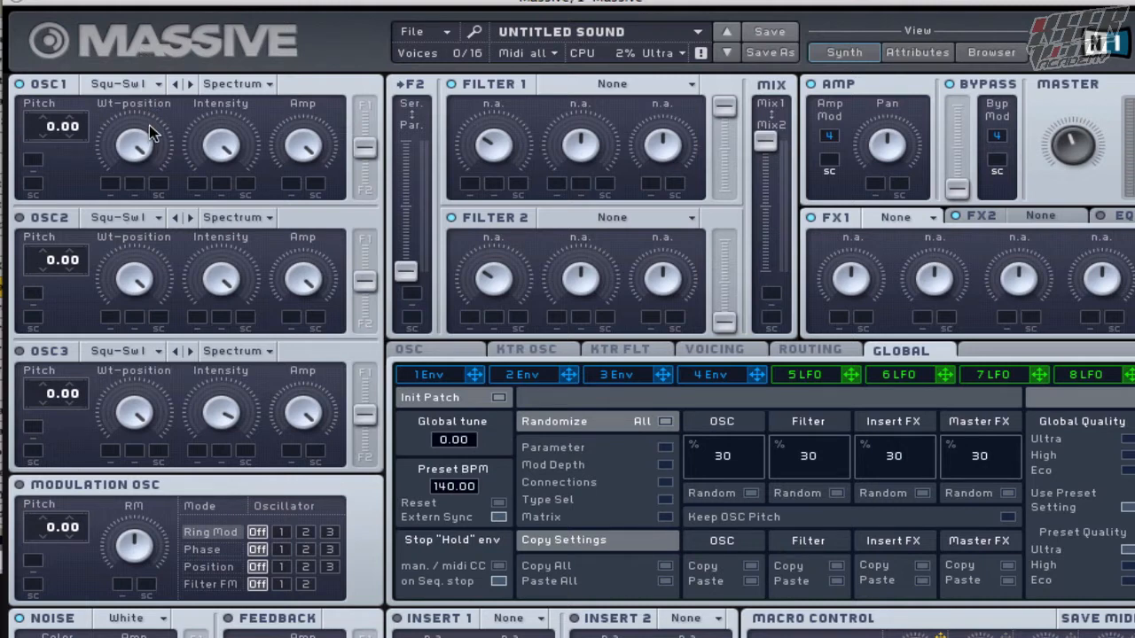
{"action": "left_click_drag", "start_coordinate": [138, 151], "coordinate": [157, 279]}
Switch OSC2 on and OSC1 off, and give OSC2 the Screamer wavetable with Wt-position at maximum
{"action": "left_click", "coordinate": [27, 224]}
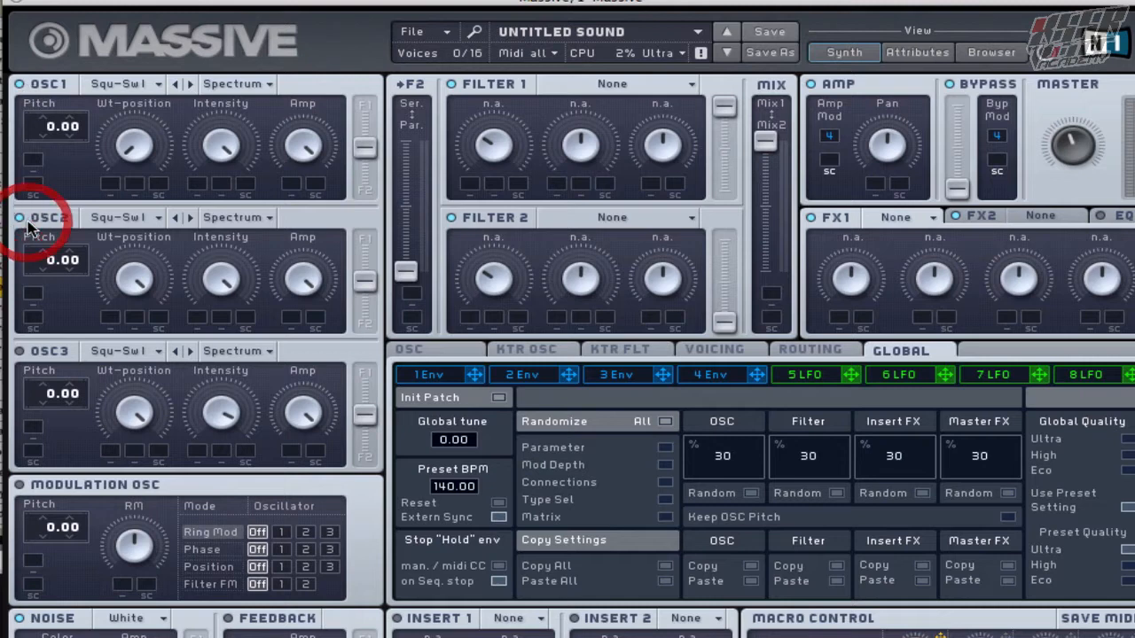
{"action": "left_click", "coordinate": [53, 86]}
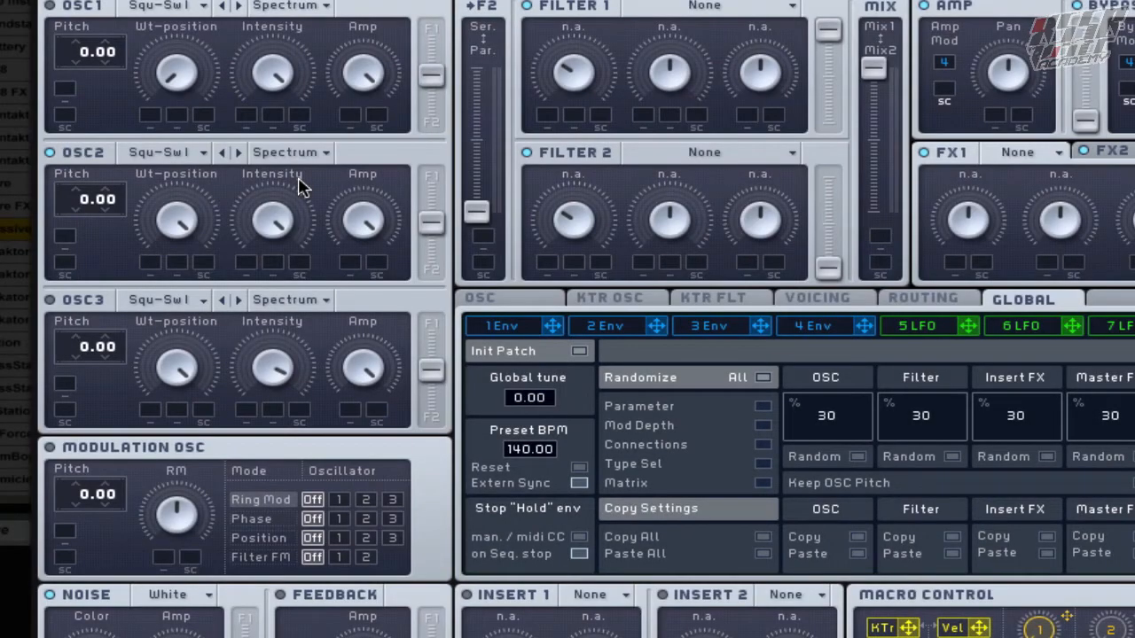
{"action": "left_click", "coordinate": [204, 154]}
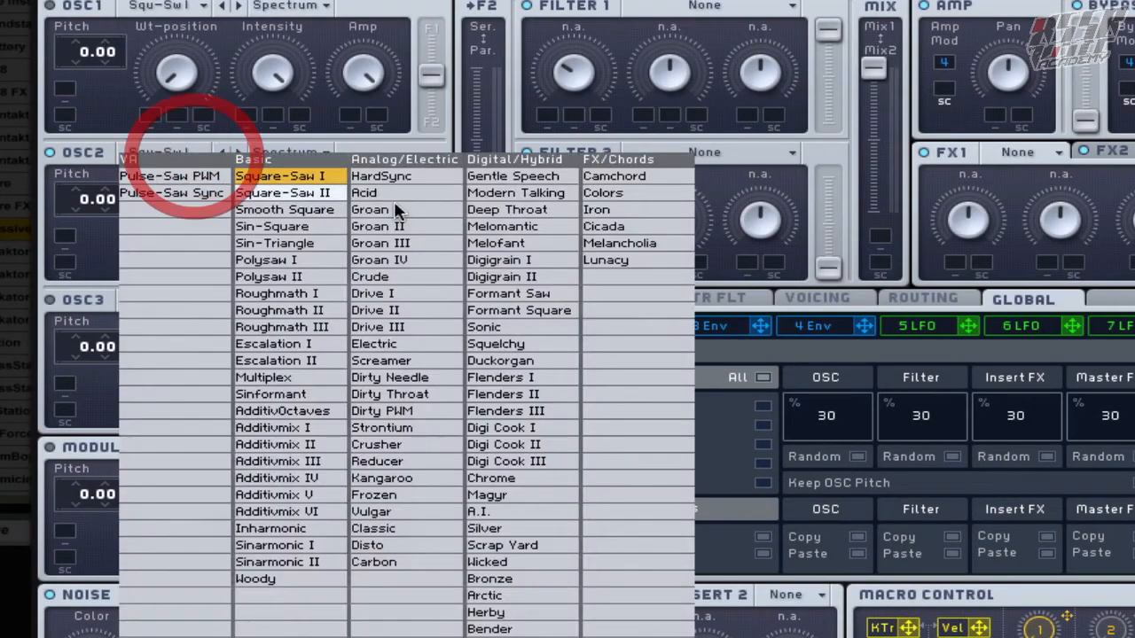
{"action": "left_click", "coordinate": [400, 362]}
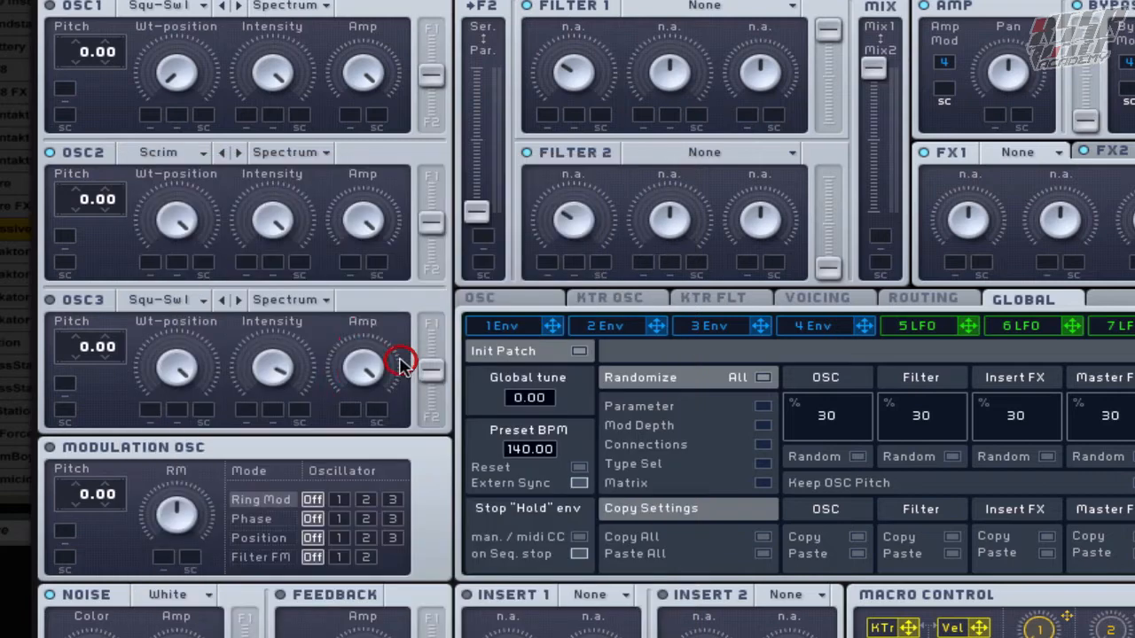
{"action": "left_click", "coordinate": [184, 221]}
{"action": "mouse_move", "coordinate": [184, 217]}
{"action": "left_mouse_down"}
{"action": "mouse_move", "coordinate": [214, 396]}
{"action": "mouse_move", "coordinate": [198, 205]}
{"action": "left_mouse_up"}
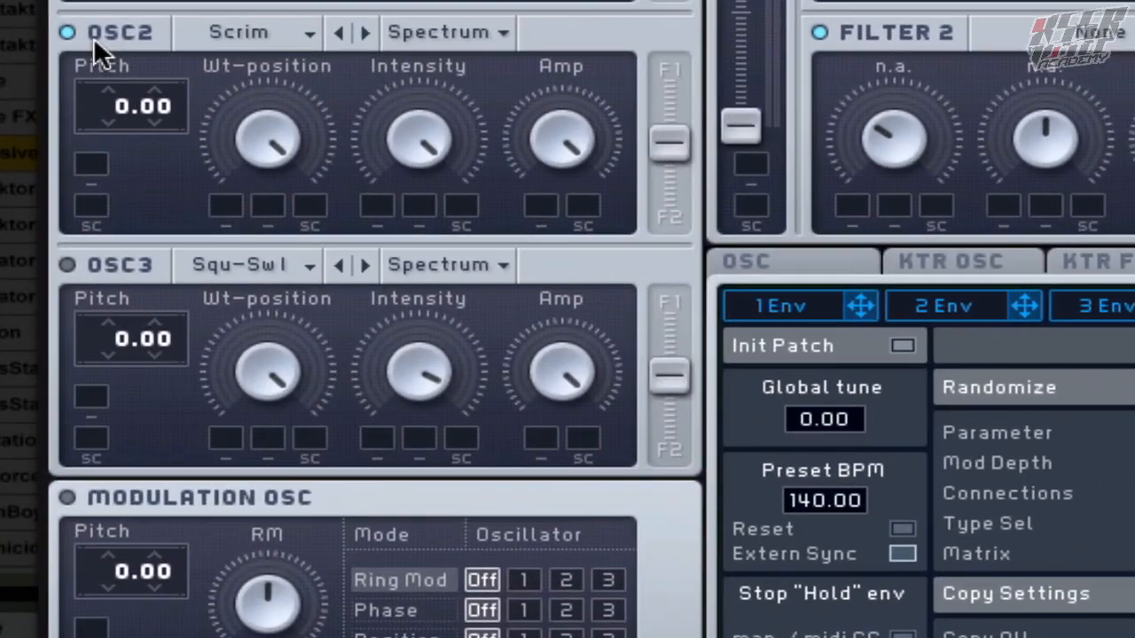
Switch OSC2 off and OSC3 on, and give OSC3 the Melofant wavetable with Wt-position at about three o'clock
{"action": "left_click", "coordinate": [124, 257]}
{"action": "left_click", "coordinate": [268, 262]}
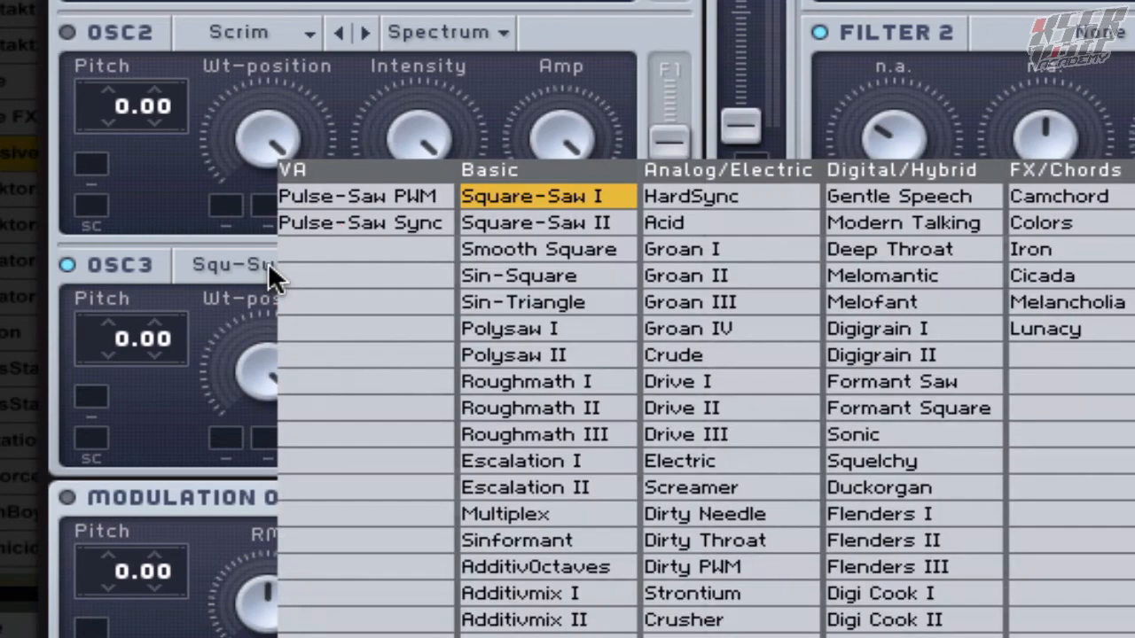
{"action": "left_click", "coordinate": [874, 298]}
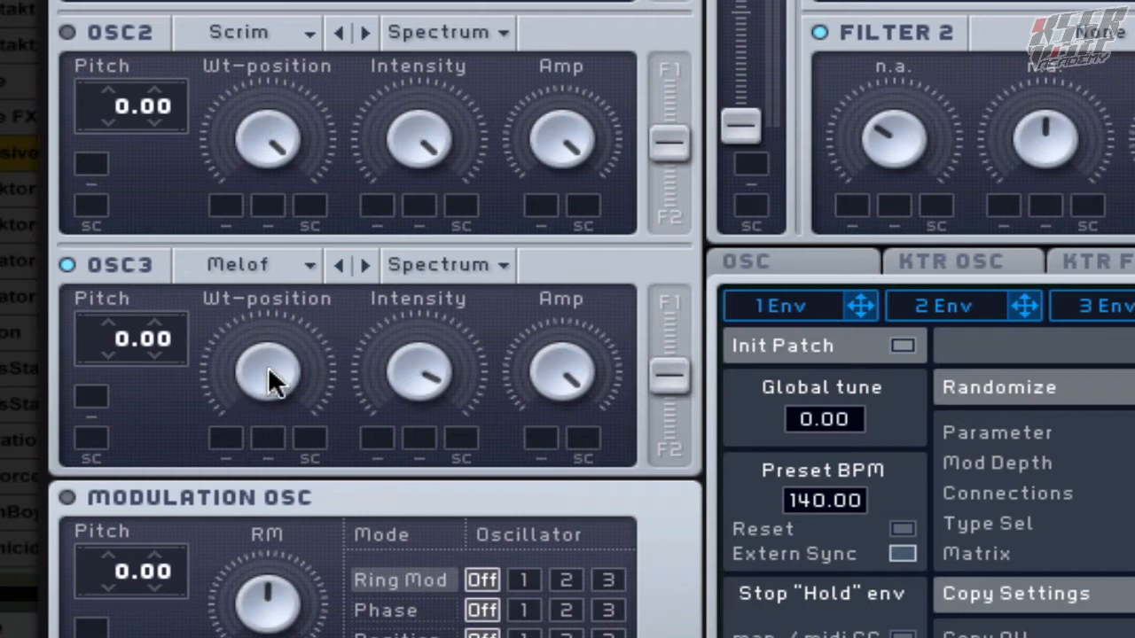
{"action": "mouse_move", "coordinate": [268, 366]}
{"action": "left_mouse_down"}
{"action": "mouse_move", "coordinate": [293, 620]}
{"action": "mouse_move", "coordinate": [309, 633]}
{"action": "mouse_move", "coordinate": [251, 443]}
{"action": "mouse_move", "coordinate": [243, 320]}
{"action": "mouse_move", "coordinate": [242, 463]}
{"action": "mouse_move", "coordinate": [263, 577]}
{"action": "left_mouse_up"}
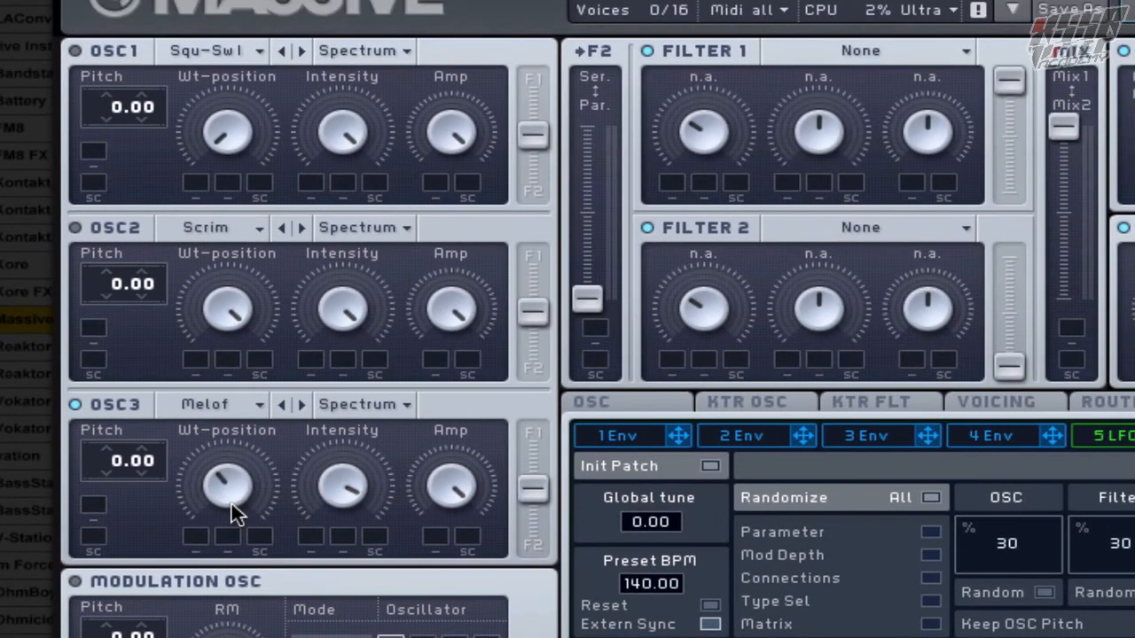
{"action": "left_click", "coordinate": [273, 375]}
{"action": "left_click_drag", "start_coordinate": [231, 483], "coordinate": [222, 375]}
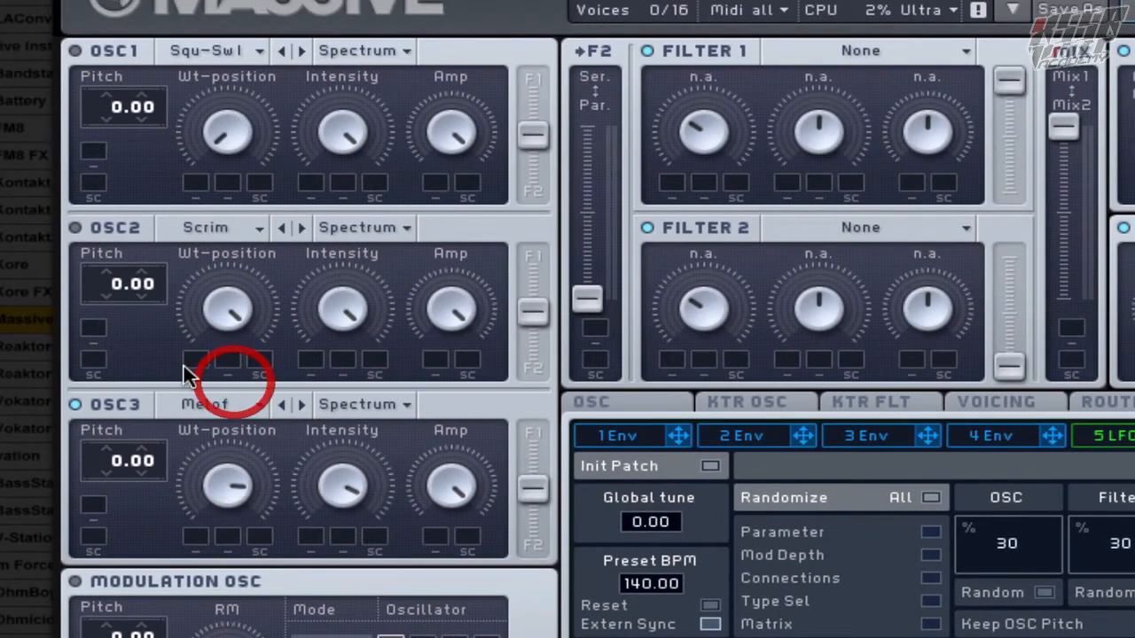
Switch OSC2 and OSC1 back on and set OSC2's pitch to 12.00
{"action": "left_click", "coordinate": [99, 228]}
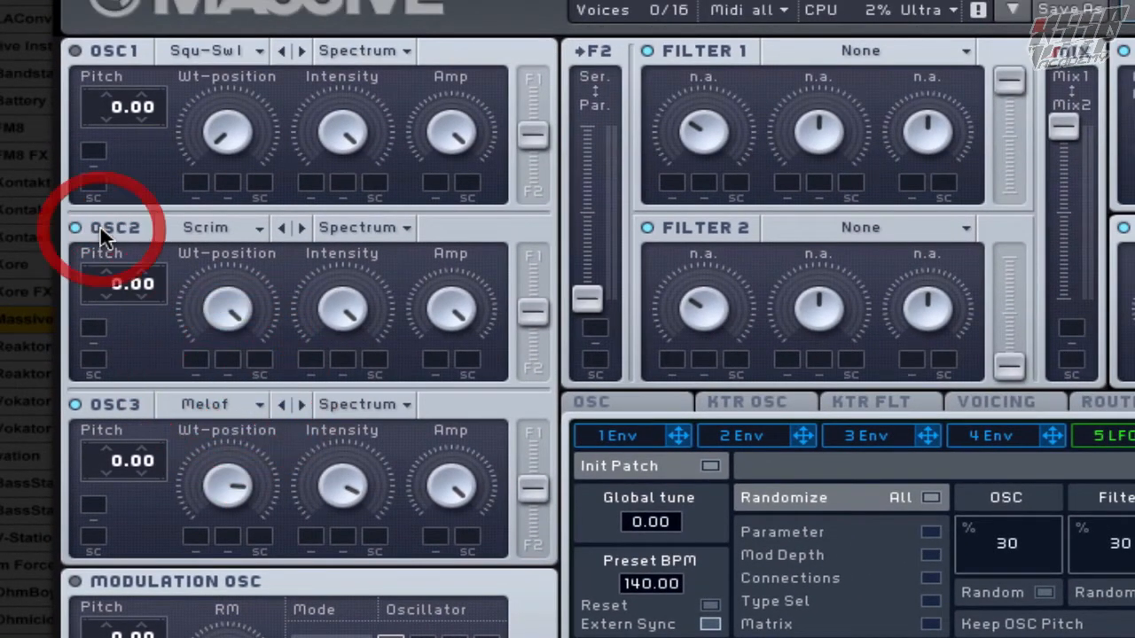
{"action": "left_click", "coordinate": [103, 52]}
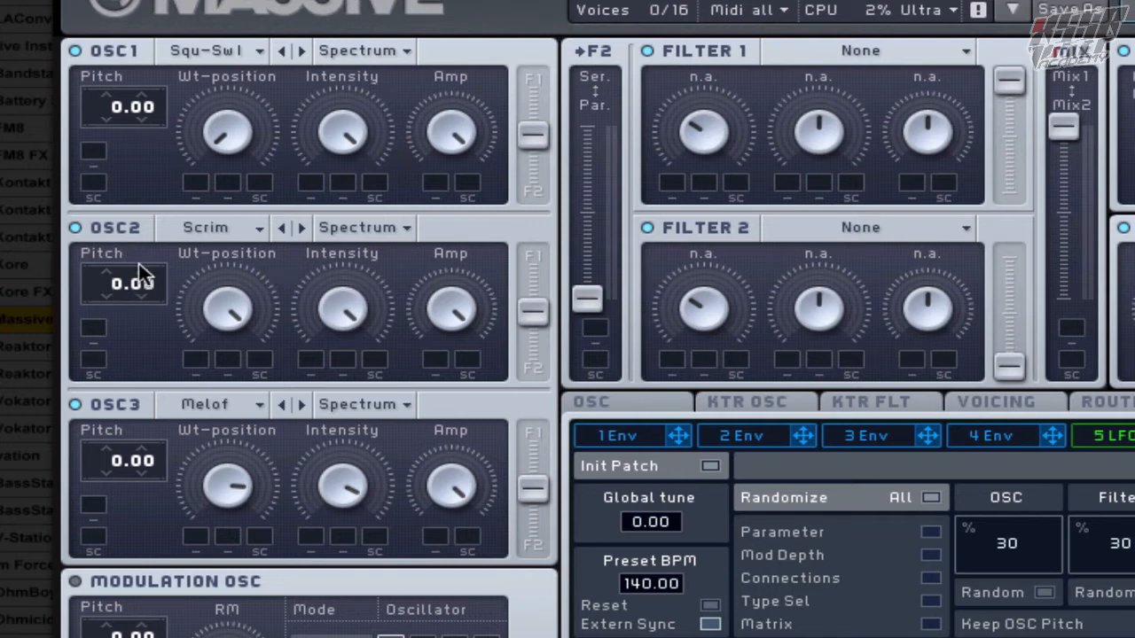
{"action": "left_click_drag", "start_coordinate": [116, 293], "coordinate": [134, 247]}
Lower OSC1's Amp to between two and three o'clock
{"action": "left_click_drag", "start_coordinate": [454, 123], "coordinate": [453, 201]}
{"action": "left_click", "coordinate": [460, 129]}
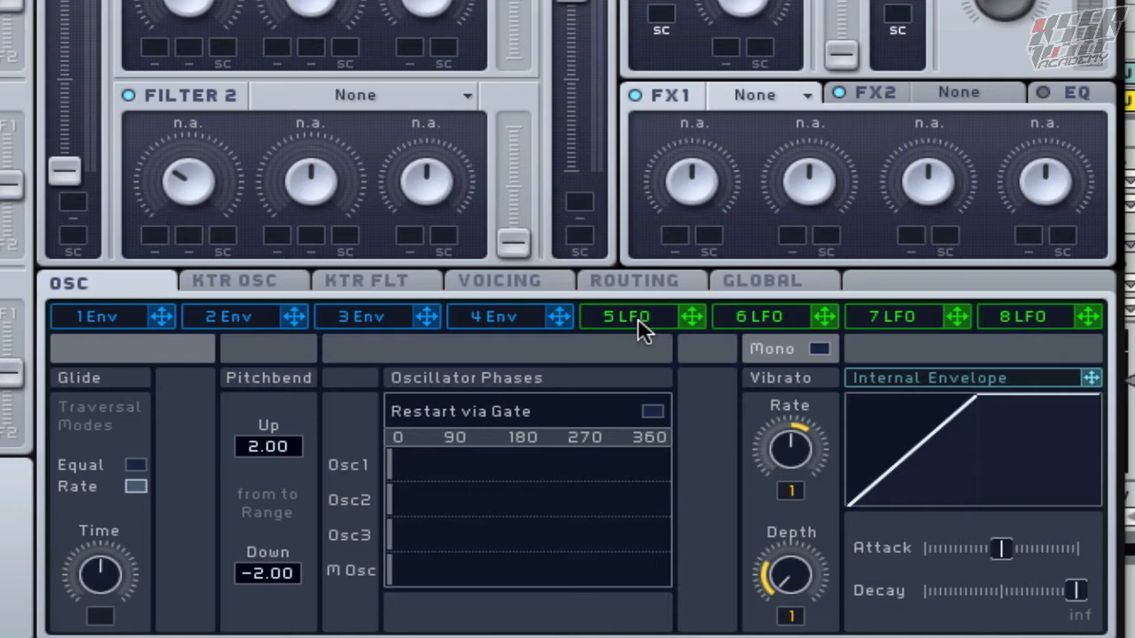
Assign LFO 5 to OSC2's Wt-position, set its modulation range and lower the Wt-position to about two o'clock
{"action": "left_click", "coordinate": [640, 319]}
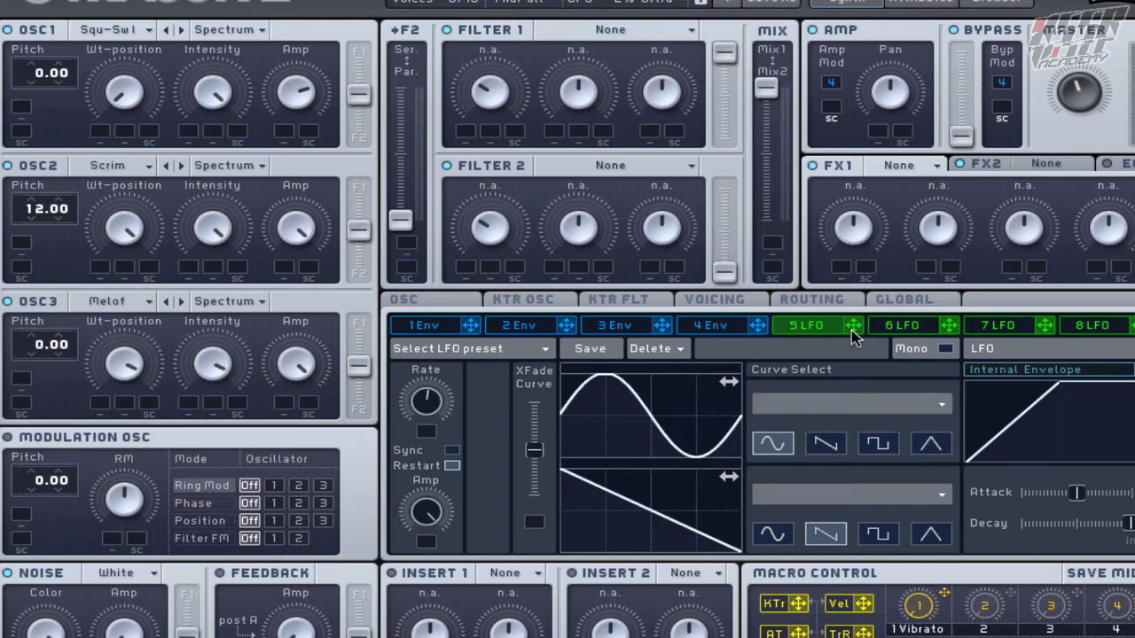
{"action": "left_click_drag", "start_coordinate": [851, 329], "coordinate": [113, 268]}
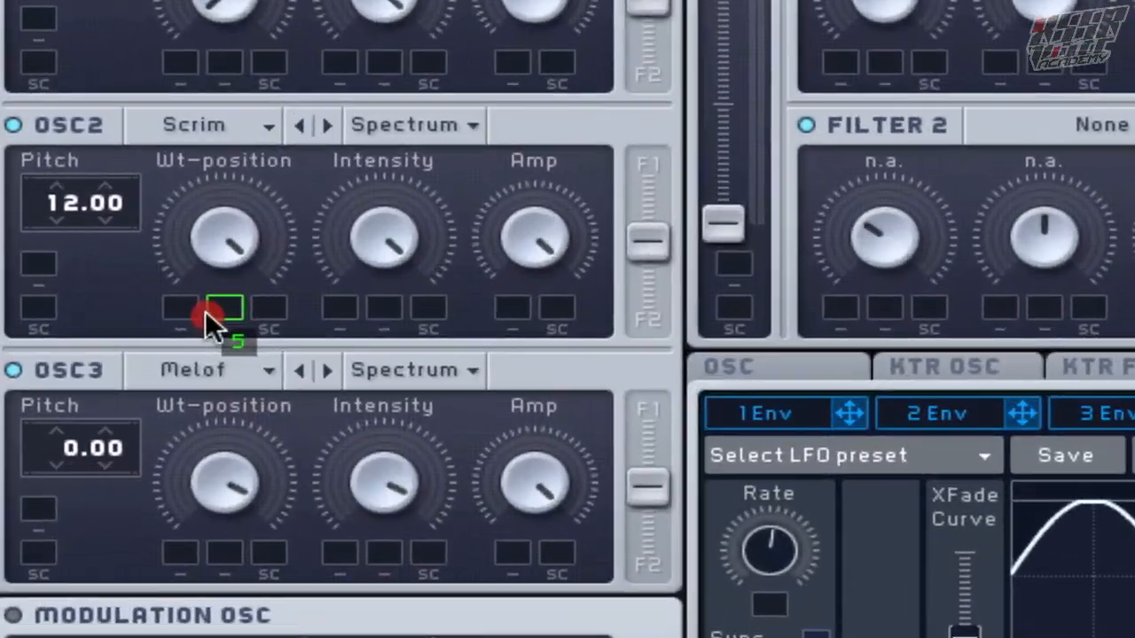
{"action": "left_click_drag", "start_coordinate": [205, 312], "coordinate": [191, 310]}
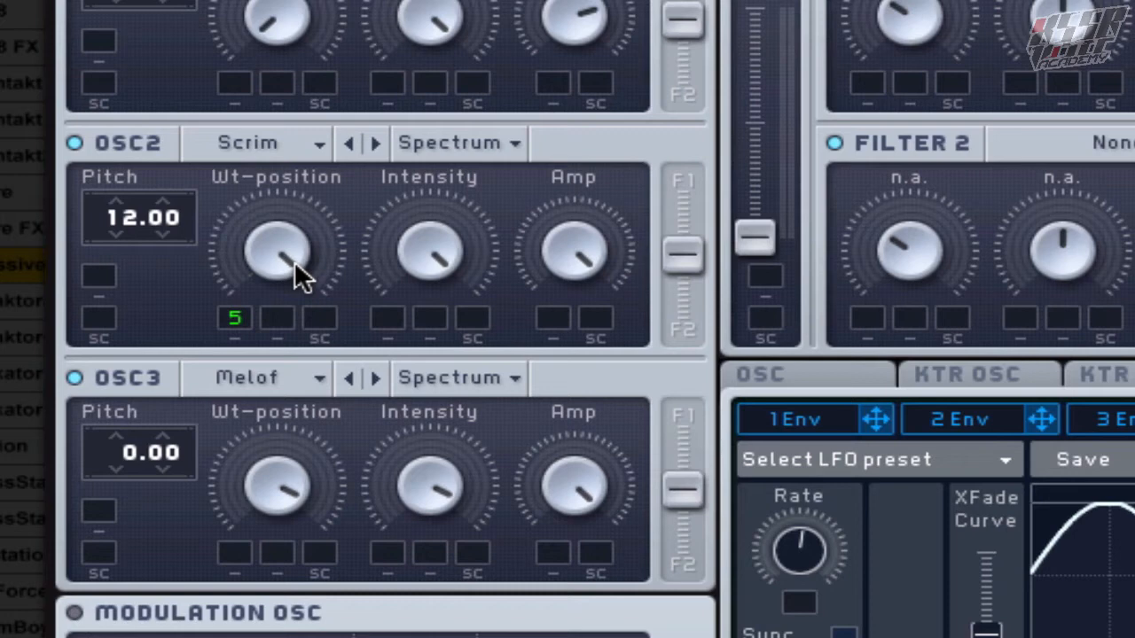
{"action": "left_click_drag", "start_coordinate": [294, 260], "coordinate": [271, 337]}
{"action": "left_click_drag", "start_coordinate": [232, 317], "coordinate": [230, 213]}
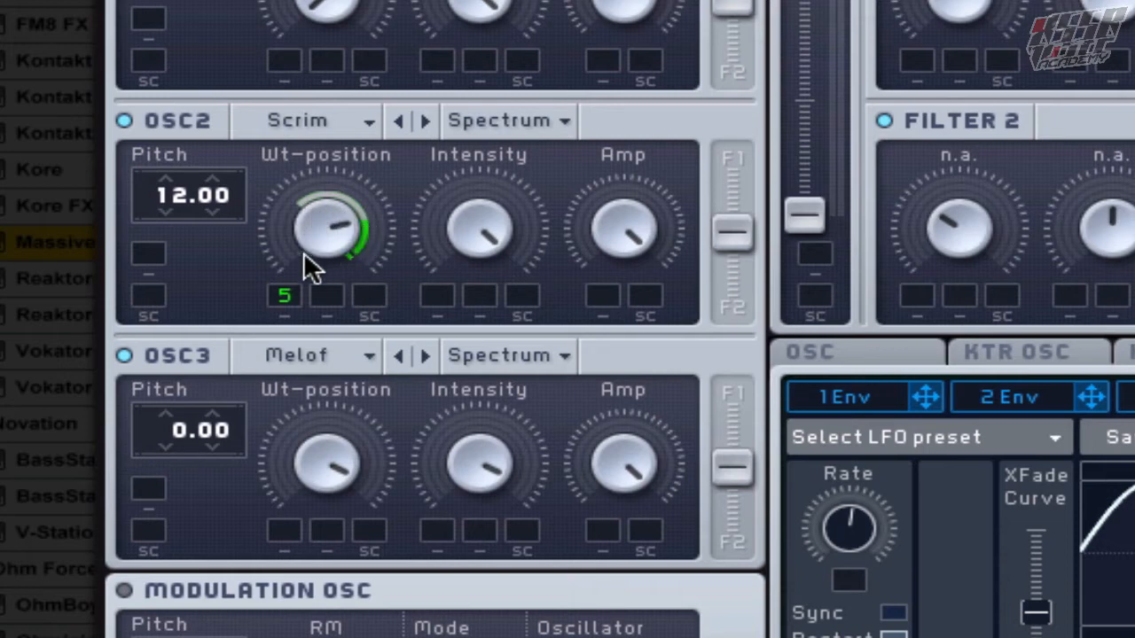
{"action": "left_click_drag", "start_coordinate": [321, 241], "coordinate": [320, 257]}
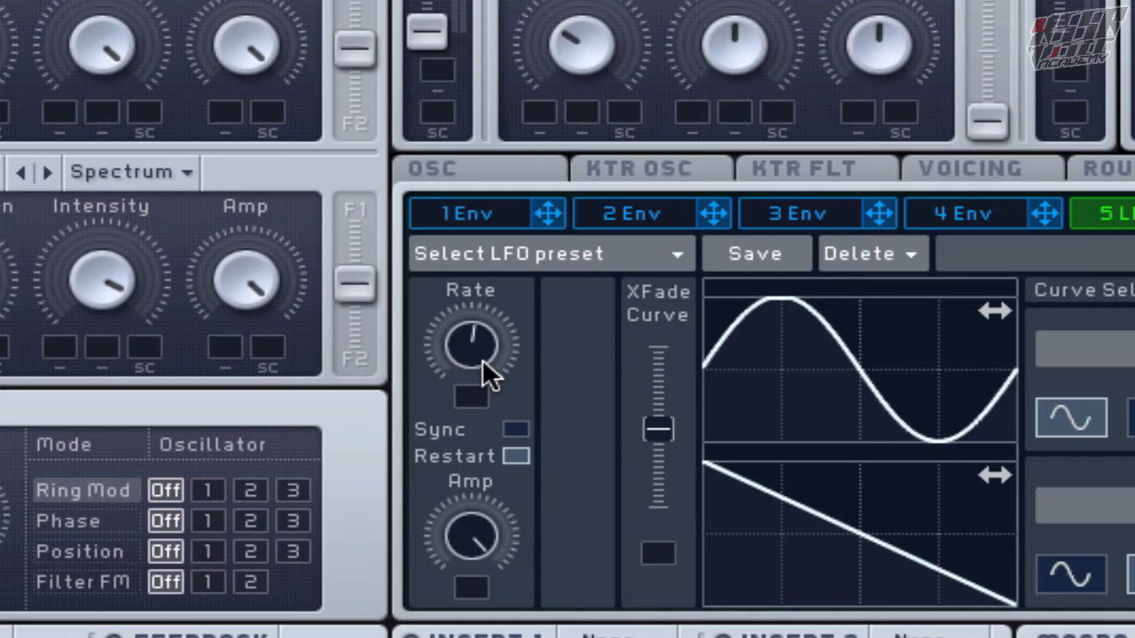
Enable Sync on LFO 5 and set its ratio to 1/12
{"action": "left_click_drag", "start_coordinate": [484, 363], "coordinate": [488, 407]}
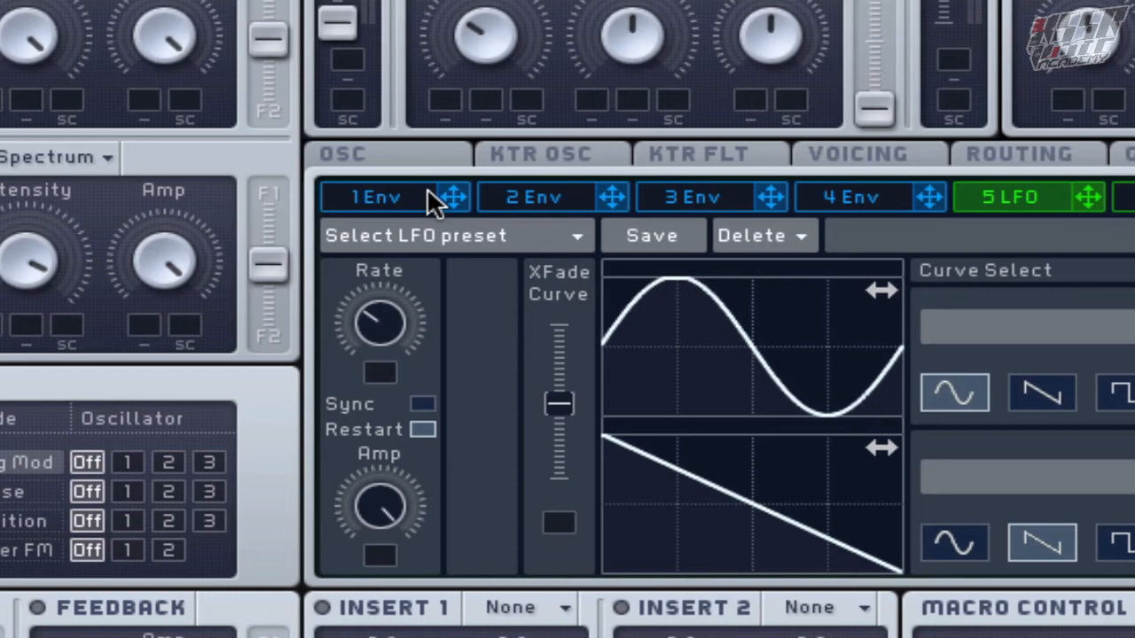
{"action": "left_click", "coordinate": [422, 404]}
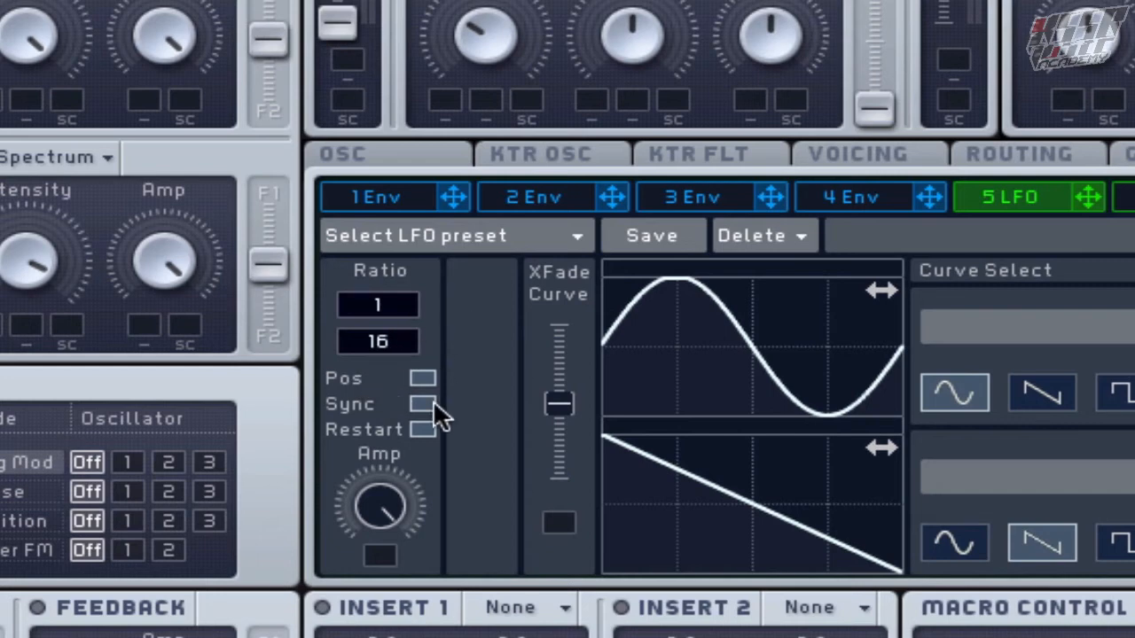
{"action": "left_click_drag", "start_coordinate": [416, 352], "coordinate": [419, 326]}
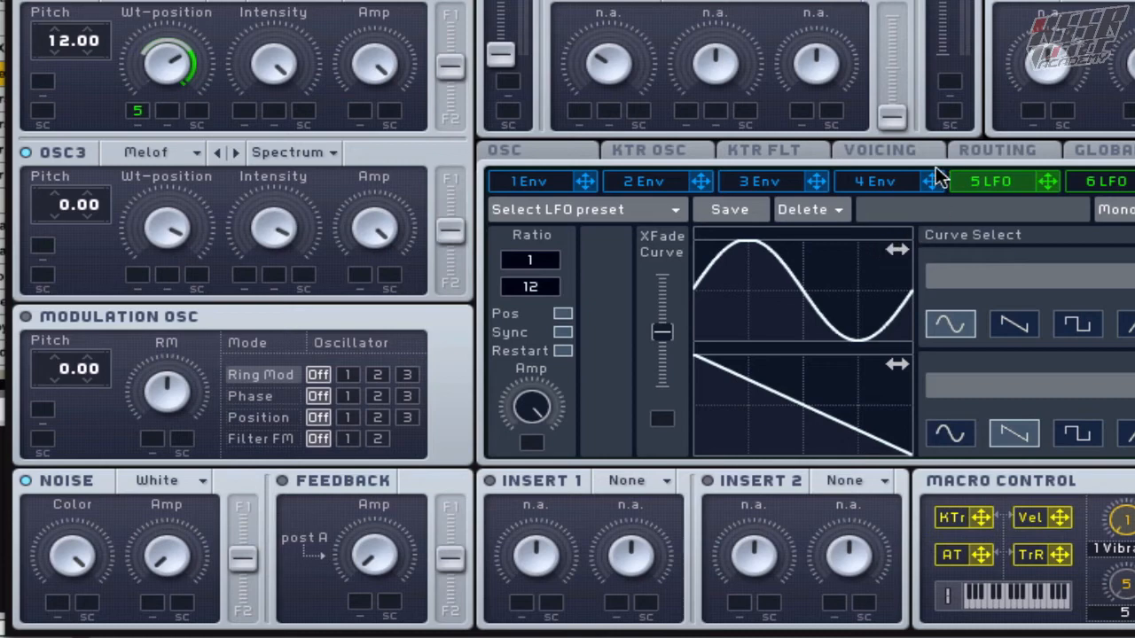
Assign LFO 5 to OSC3's Wt-position and, with OSC1 switched off, lower OSC2's Wt-position slightly
{"action": "left_click_drag", "start_coordinate": [1046, 181], "coordinate": [137, 274]}
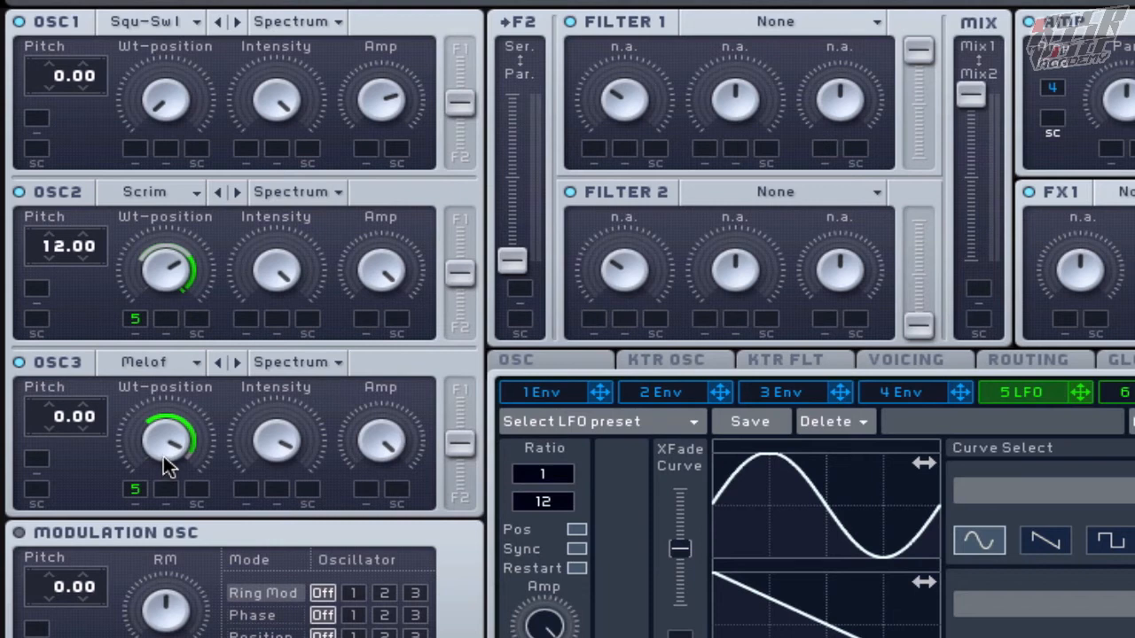
{"action": "left_click", "coordinate": [19, 22]}
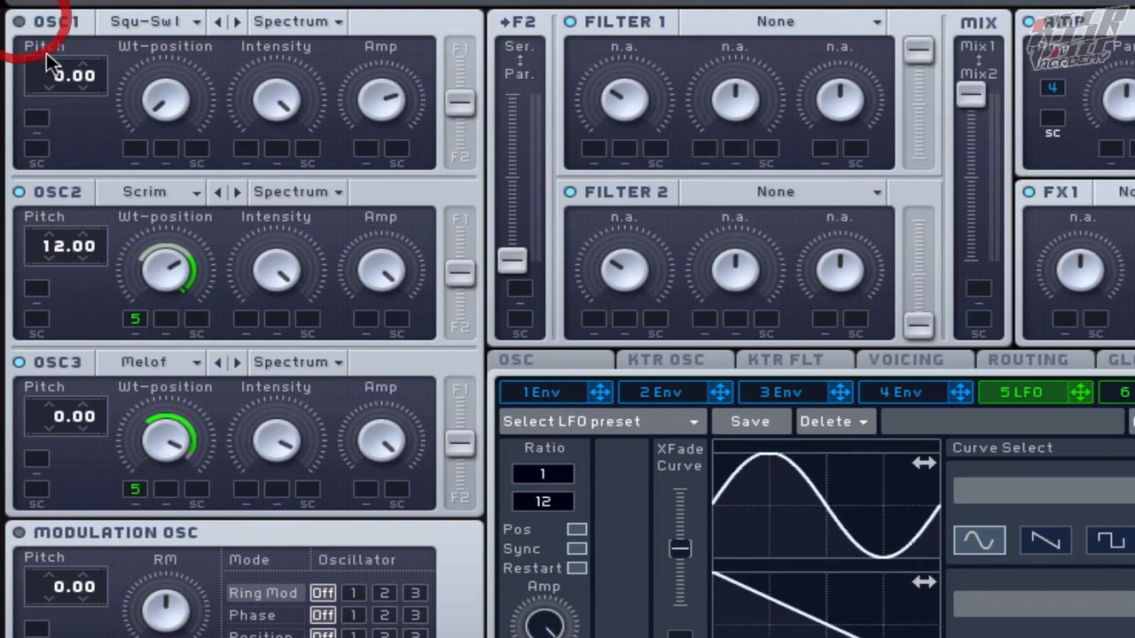
{"action": "mouse_move", "coordinate": [176, 273]}
{"action": "left_mouse_down"}
{"action": "mouse_move", "coordinate": [183, 363]}
{"action": "mouse_move", "coordinate": [178, 279]}
{"action": "left_mouse_up"}
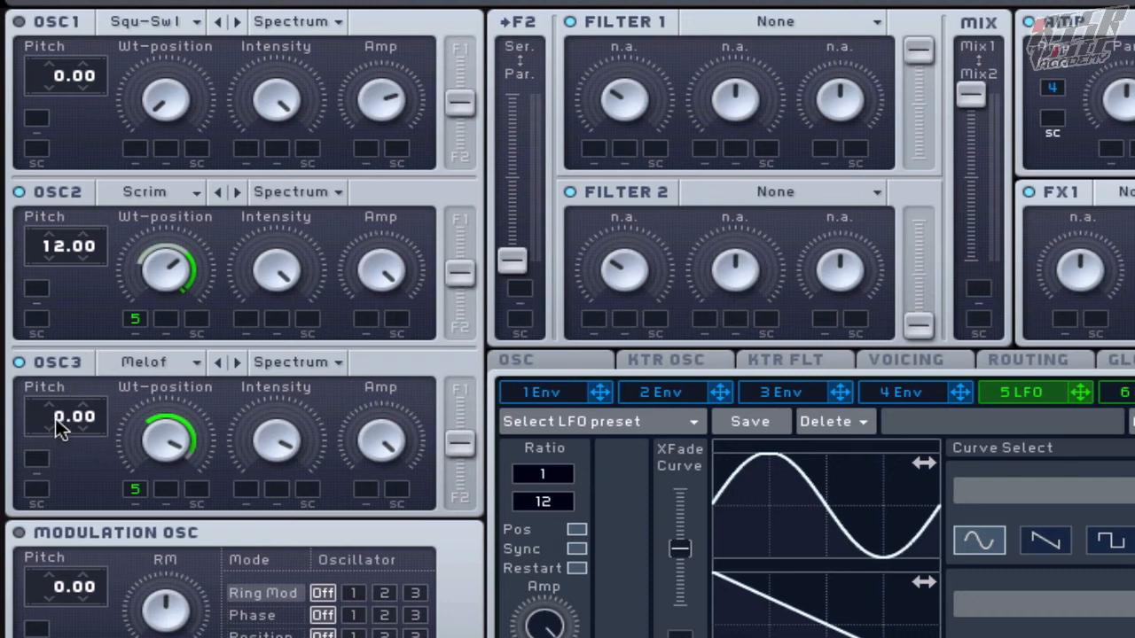
Set OSC3's pitch to 12.00 and lower its Wt-position to about two o'clock
{"action": "left_click_drag", "start_coordinate": [57, 426], "coordinate": [76, 390]}
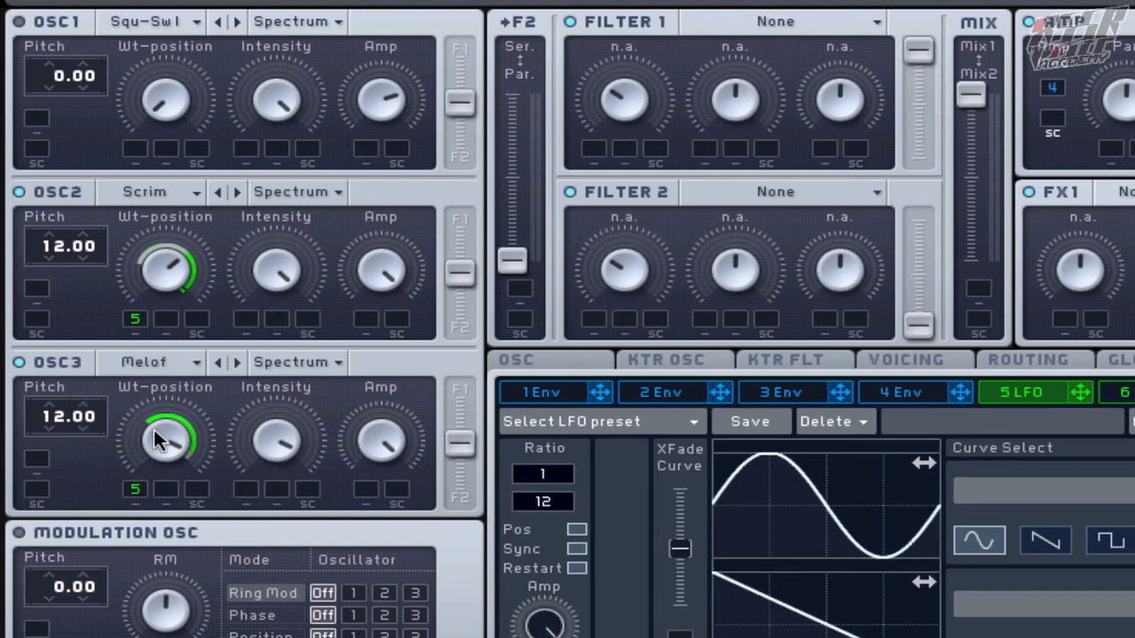
{"action": "left_click_drag", "start_coordinate": [168, 441], "coordinate": [173, 491]}
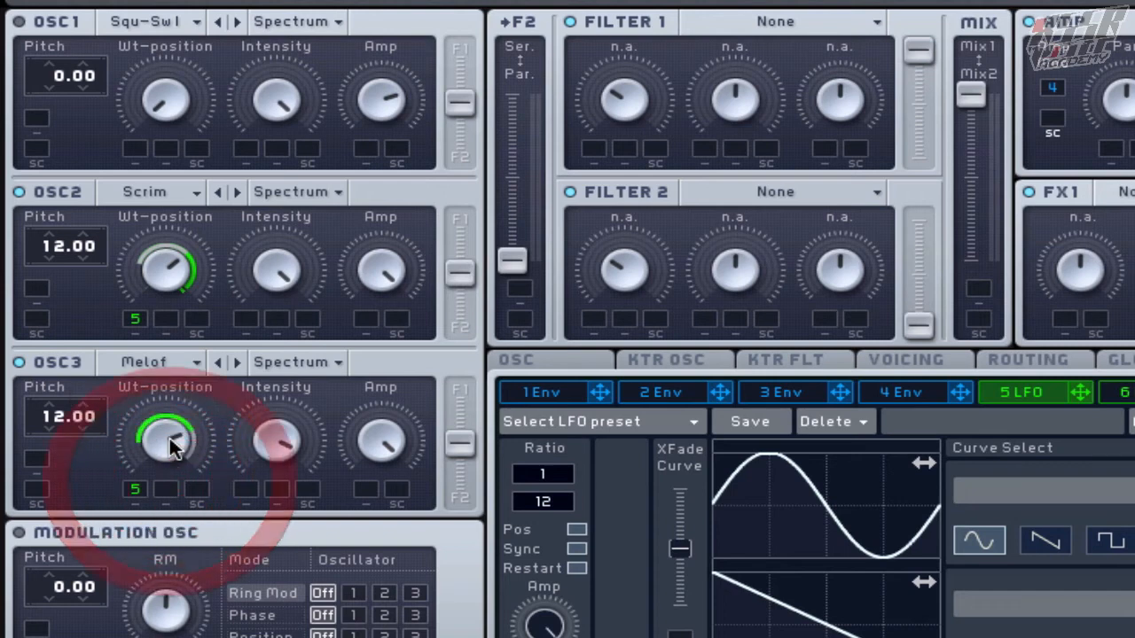
{"action": "mouse_move", "coordinate": [170, 436]}
{"action": "left_mouse_down"}
{"action": "mouse_move", "coordinate": [170, 493]}
{"action": "mouse_move", "coordinate": [173, 455]}
{"action": "left_mouse_up"}
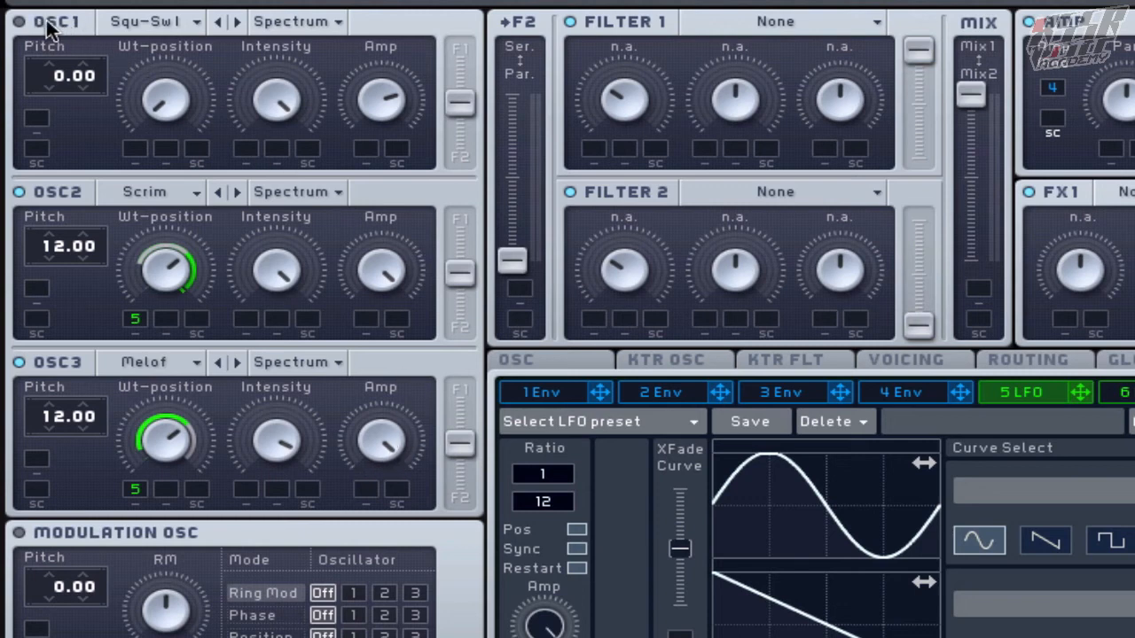
Isolate OSC1 by switching it on and turning OSC2 and OSC3 off
{"action": "left_click", "coordinate": [18, 21]}
{"action": "left_click", "coordinate": [19, 192]}
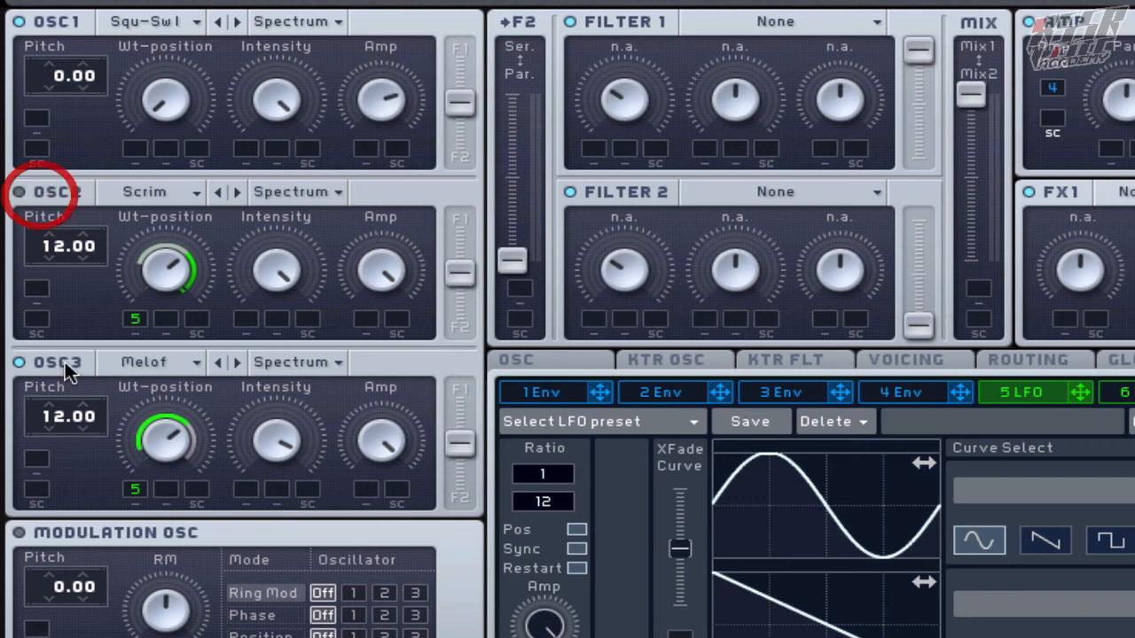
{"action": "left_click", "coordinate": [18, 362]}
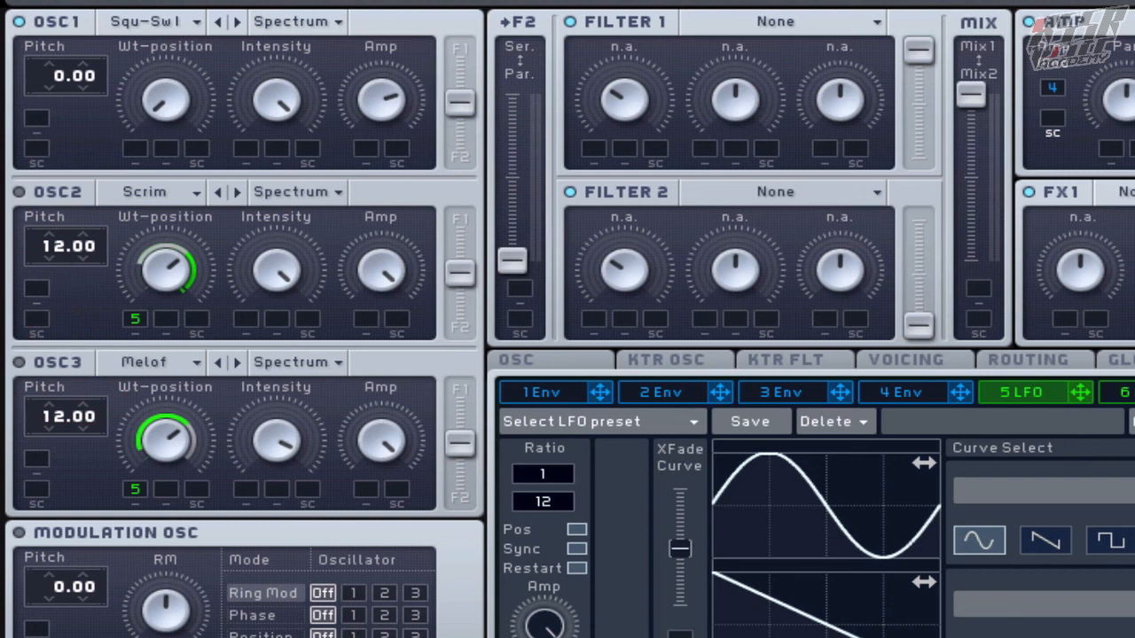
Assign LFO 5 to OSC1's Amp and Intensity, set the Intensity modulation range and lower Intensity slightly below maximum
{"action": "left_click_drag", "start_coordinate": [1078, 393], "coordinate": [366, 152]}
{"action": "left_click_drag", "start_coordinate": [1079, 392], "coordinate": [735, 266]}
{"action": "left_click_drag", "start_coordinate": [619, 251], "coordinate": [236, 14]}
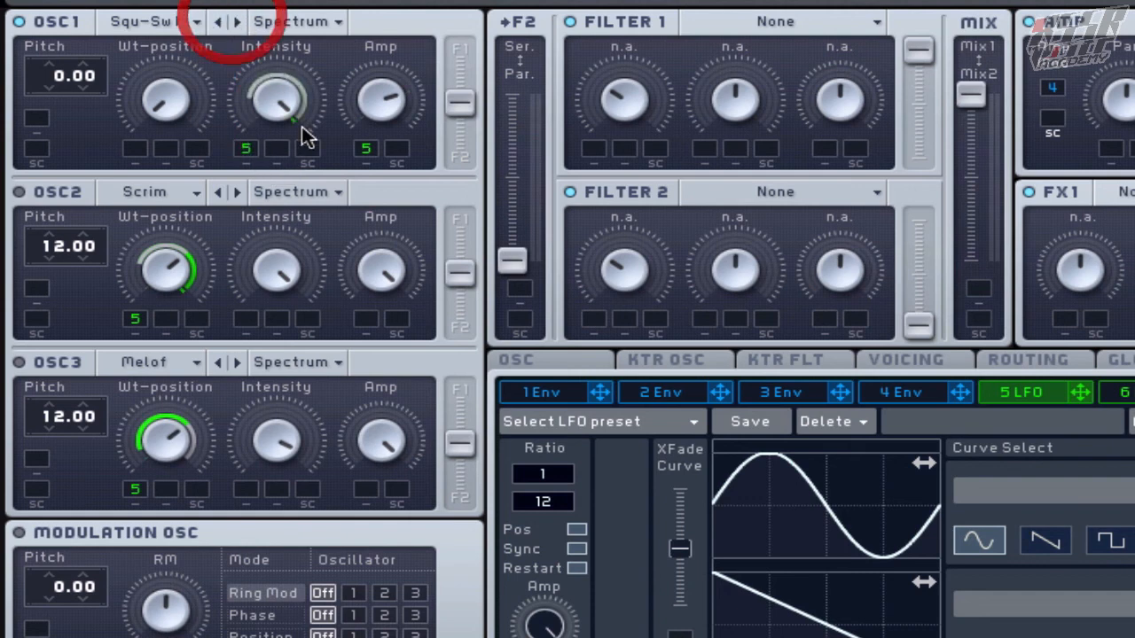
{"action": "mouse_move", "coordinate": [267, 99]}
{"action": "left_mouse_down"}
{"action": "mouse_move", "coordinate": [266, 178]}
{"action": "mouse_move", "coordinate": [272, 108]}
{"action": "left_mouse_up"}
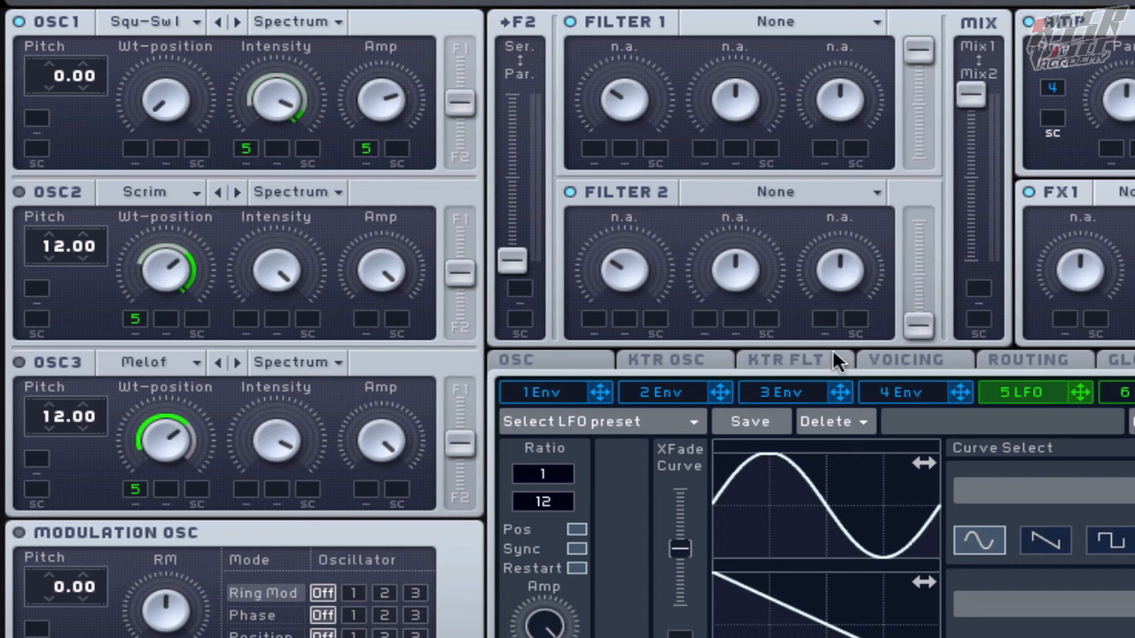
Switch OSC2 and OSC3 back on and raise OSC1's Amp to just past three o'clock
{"action": "left_click", "coordinate": [46, 192]}
{"action": "left_click_drag", "start_coordinate": [387, 113], "coordinate": [403, 69]}
{"action": "left_click_drag", "start_coordinate": [393, 109], "coordinate": [396, 111]}
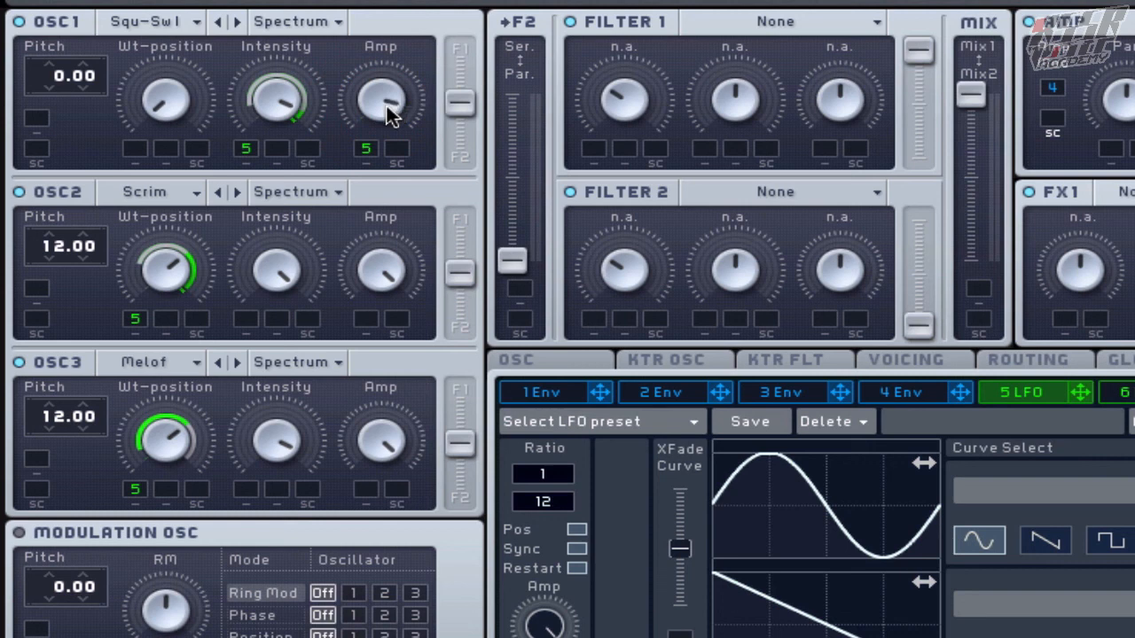